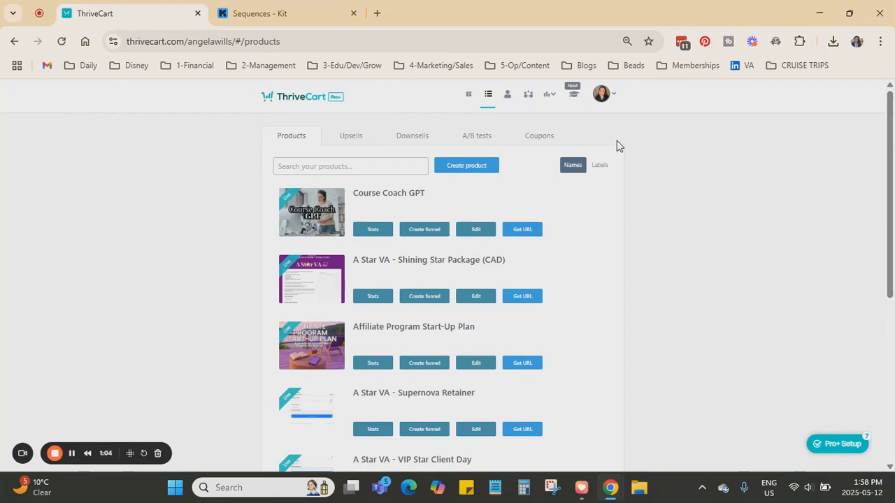
# Open the integrations page in the ThriveCart account settings to view the payment and email service connections.
pyautogui.click(615, 95)
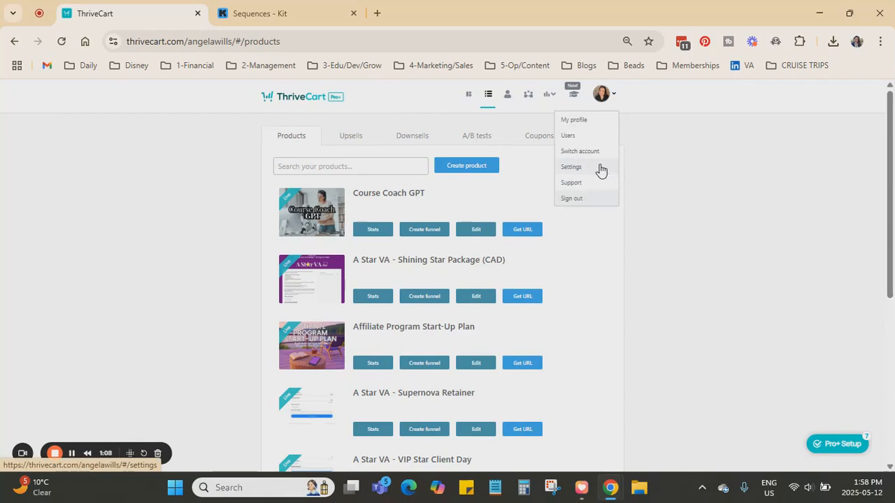
pyautogui.click(600, 168)
pyautogui.click(330, 225)
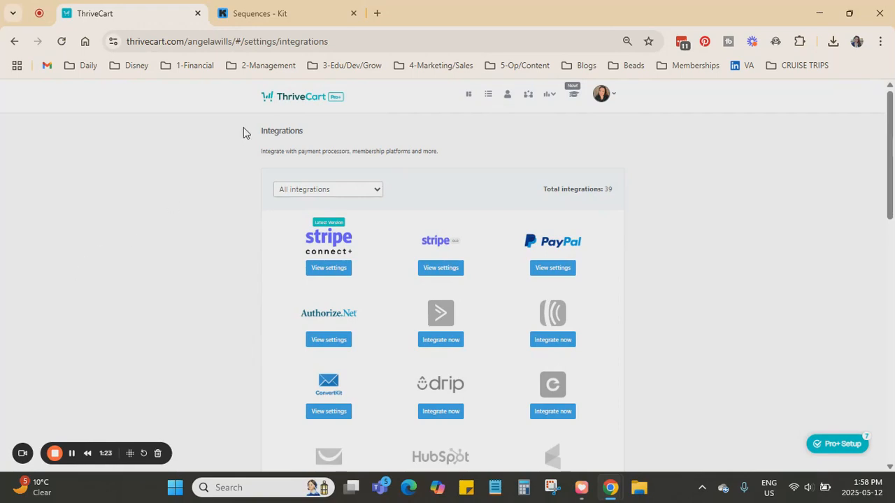
# Switch to Kit and open the account settings, looking through the sections down to Developer.
pyautogui.click(307, 8)
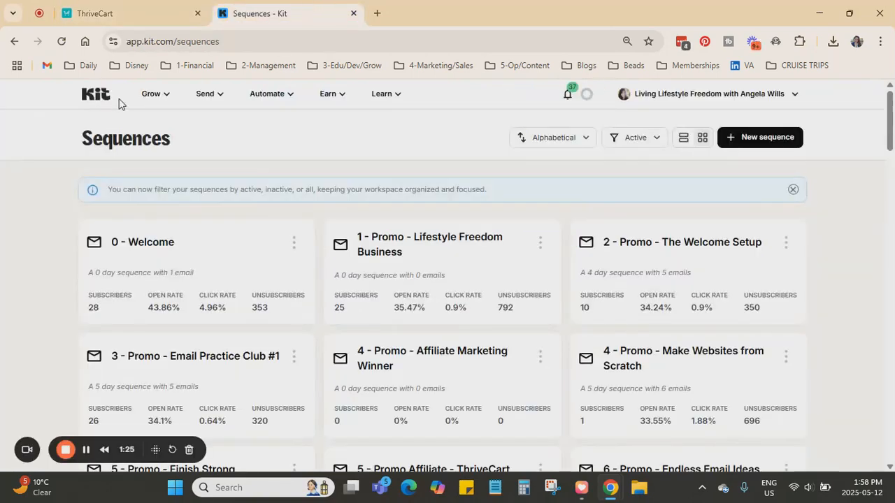
pyautogui.click(799, 101)
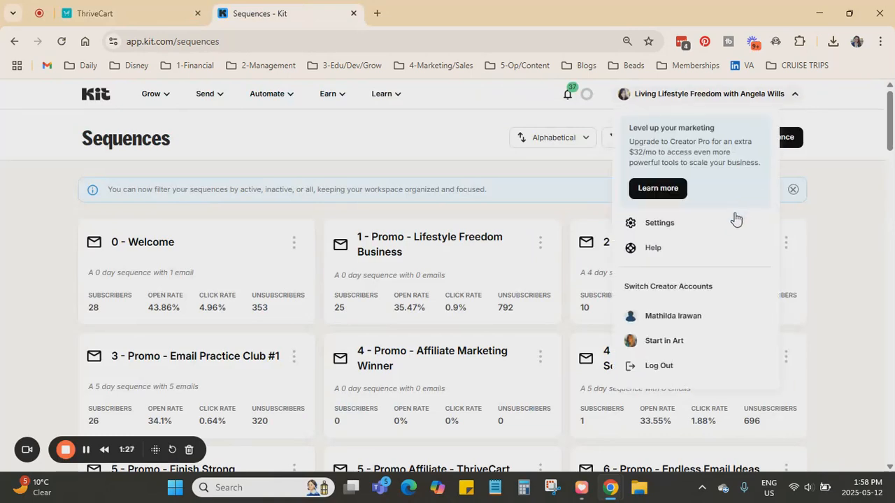
pyautogui.click(675, 234)
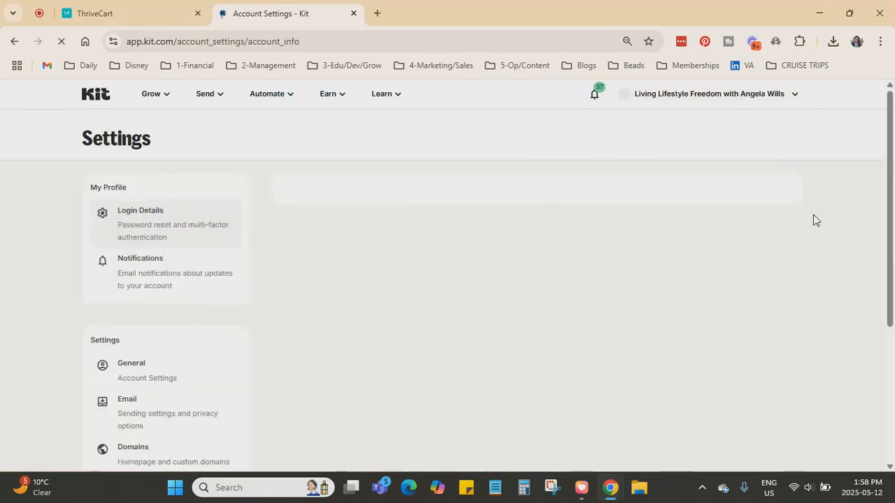
pyautogui.moveTo(889, 202); pyautogui.dragTo(890, 348)
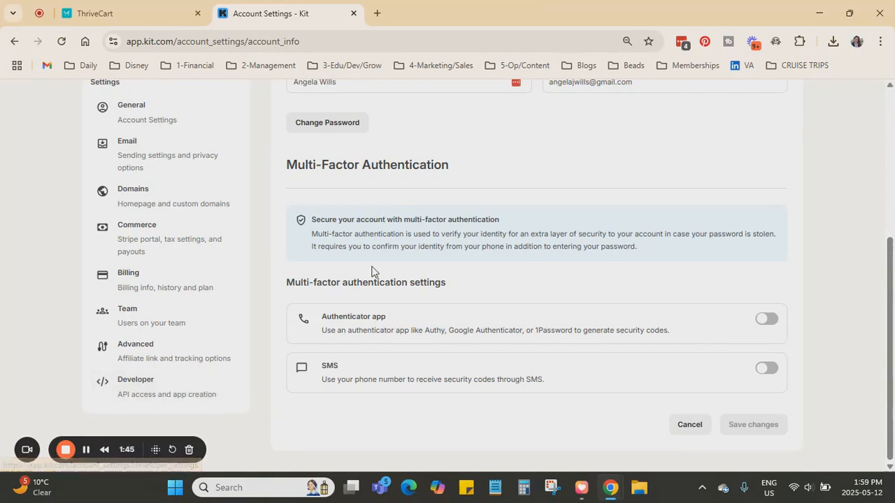
# Switch back to ThriveCart and open the behavior rules of the Course Coach GPT product.
pyautogui.click(157, 13)
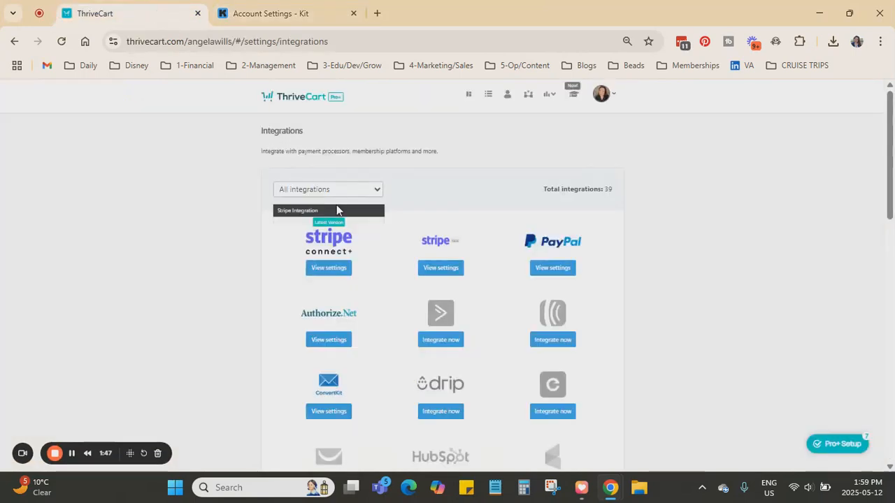
pyautogui.click(488, 96)
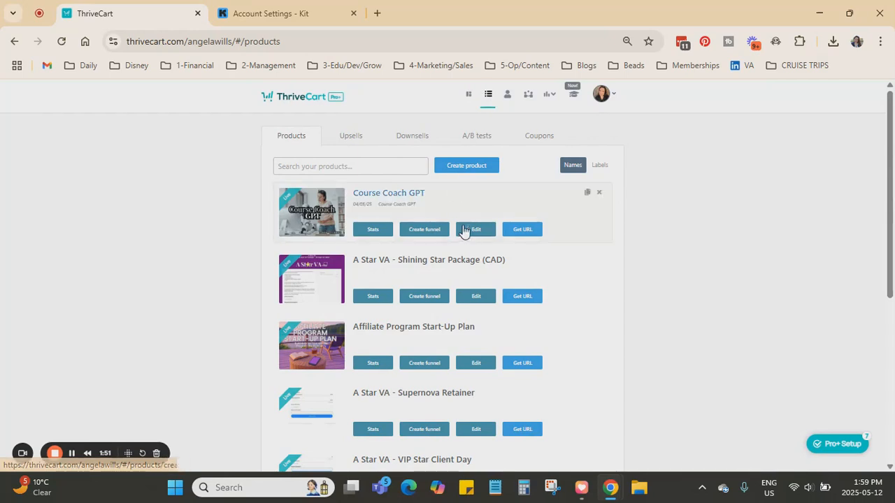
pyautogui.click(475, 232)
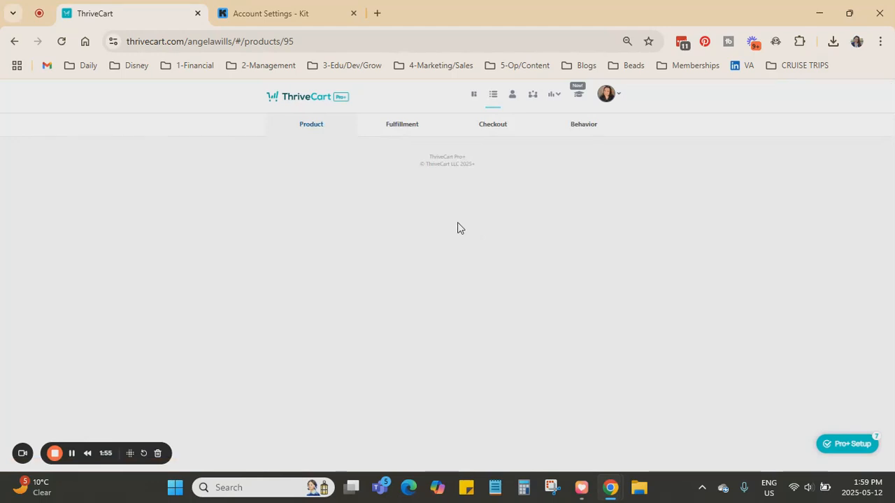
pyautogui.click(587, 134)
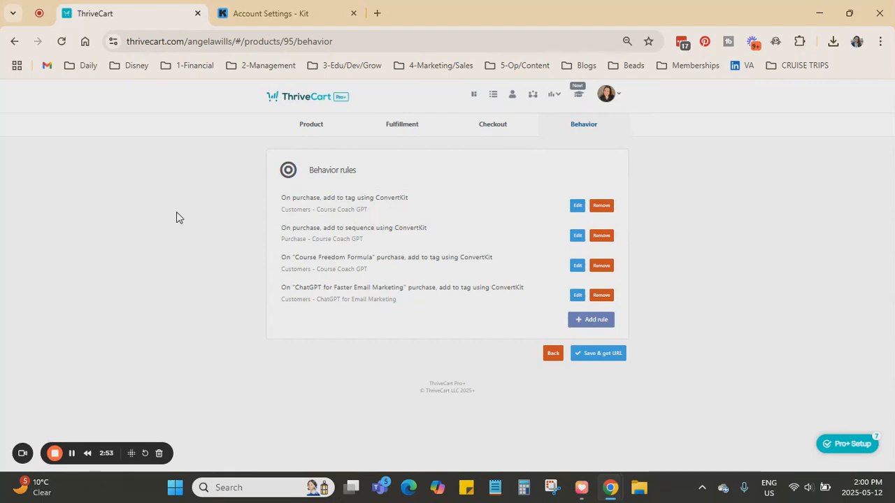
# Switch to Kit and look over the available automation options, including Visual Automations and Rules.
pyautogui.click(265, 15)
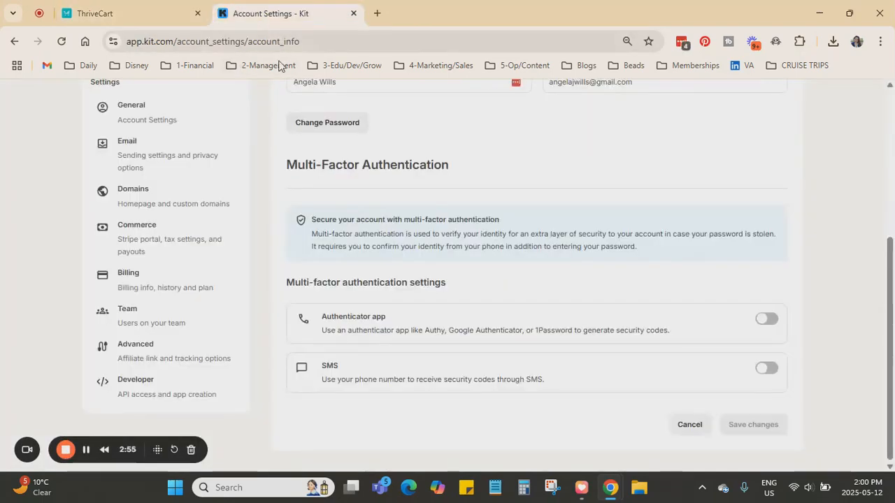
pyautogui.scroll(4, 307, 132)
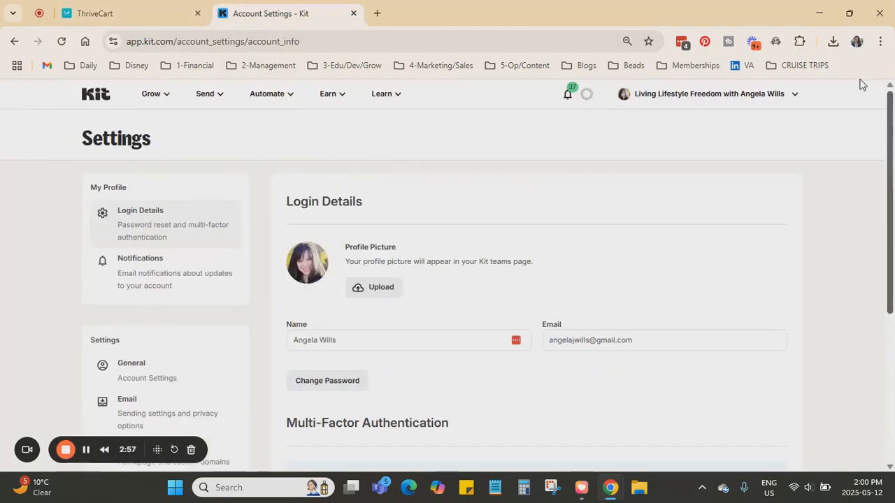
pyautogui.click(291, 98)
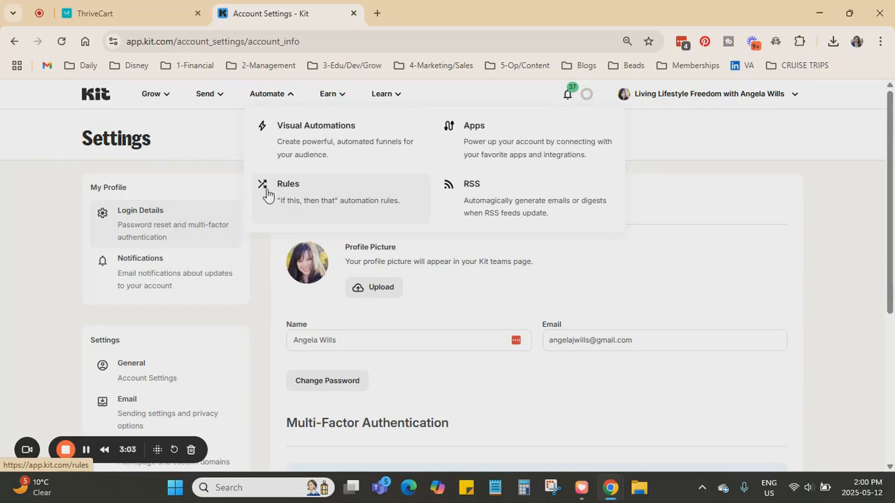
pyautogui.click(191, 158)
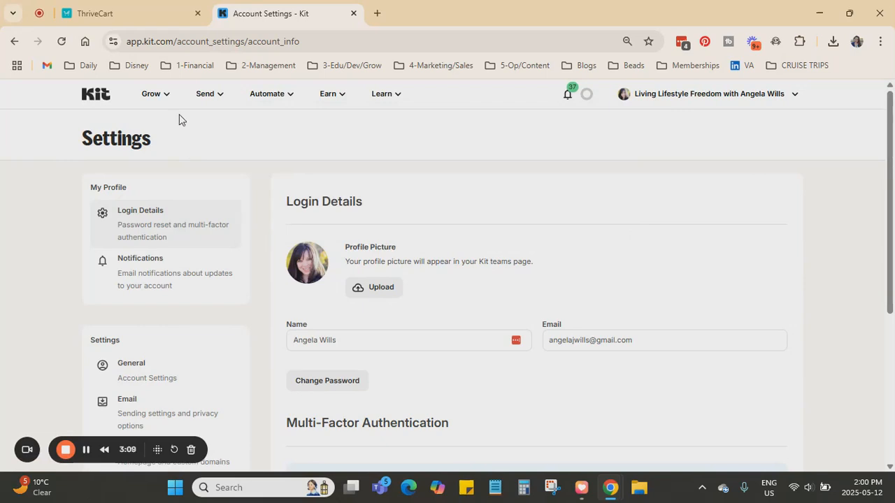
pyautogui.click(263, 100)
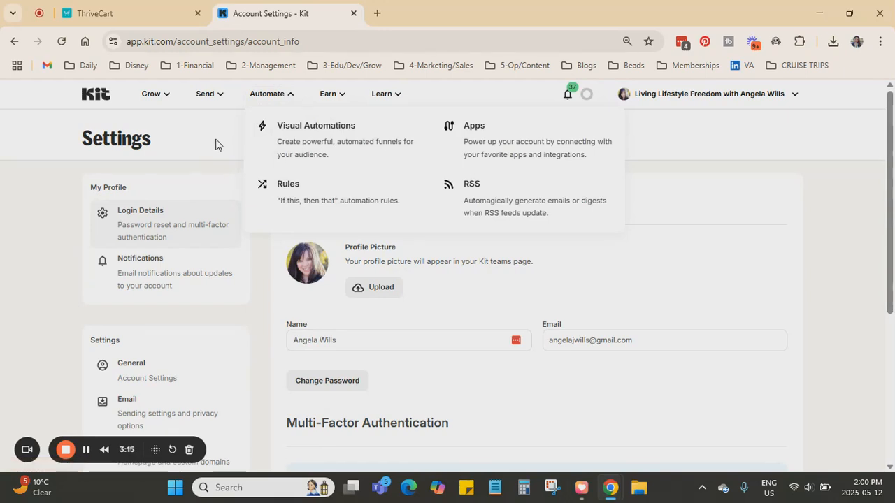
# Open the Kit subscribers page and examine its list of customer tags.
pyautogui.click(154, 20)
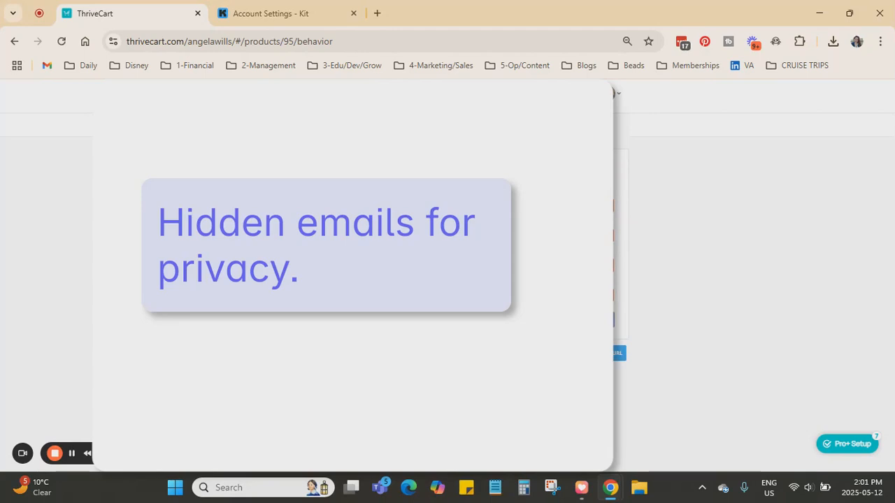
pyautogui.click(256, 21)
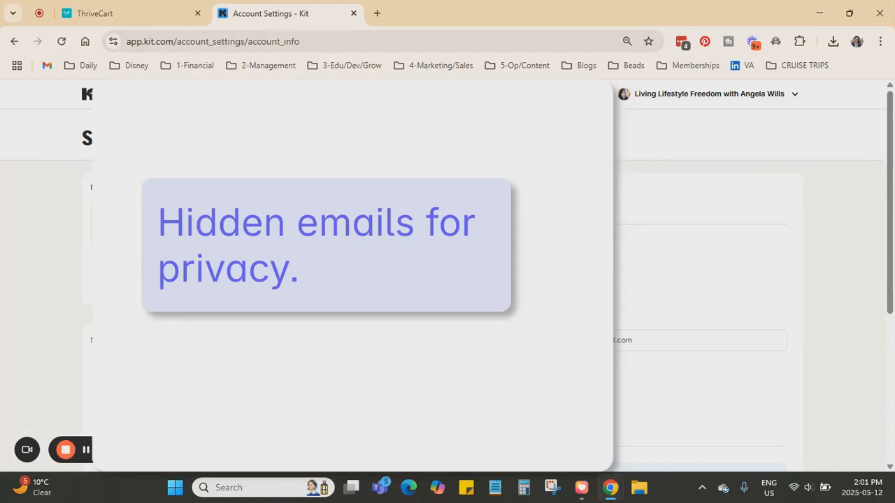
pyautogui.click(140, 93)
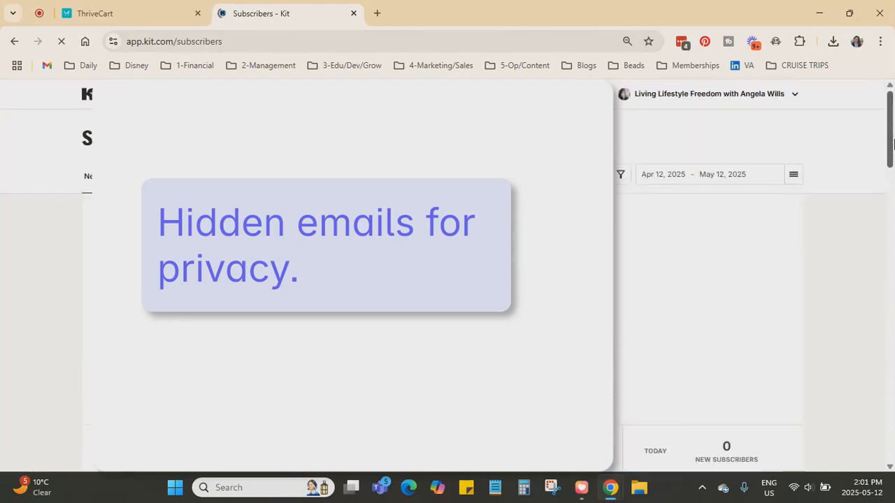
pyautogui.moveTo(892, 145); pyautogui.dragTo(878, 120)
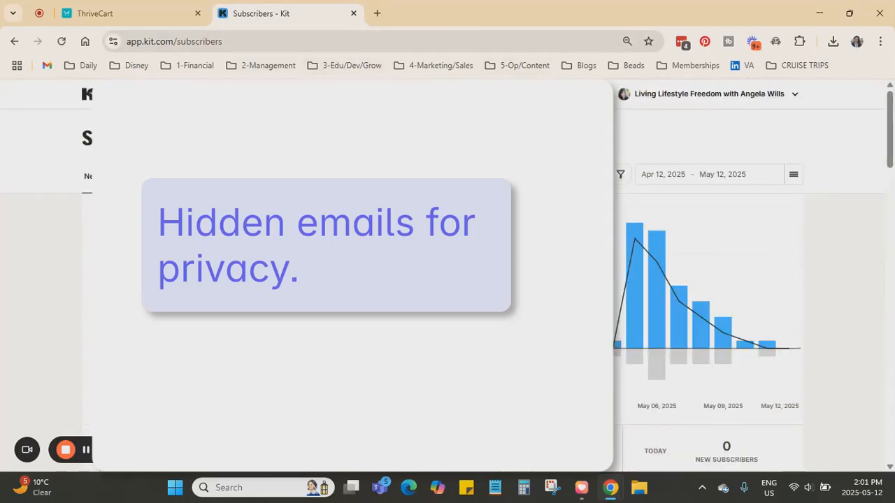
pyautogui.moveTo(893, 142); pyautogui.dragTo(893, 427)
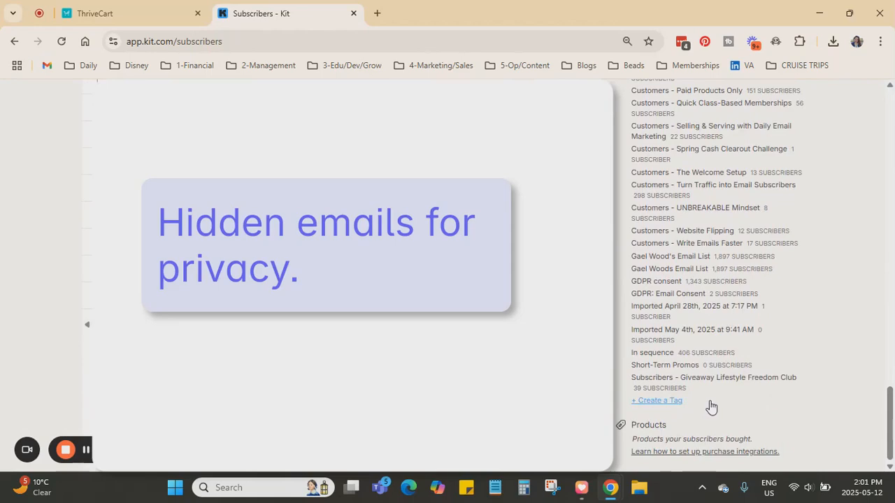
pyautogui.moveTo(892, 420); pyautogui.dragTo(891, 70)
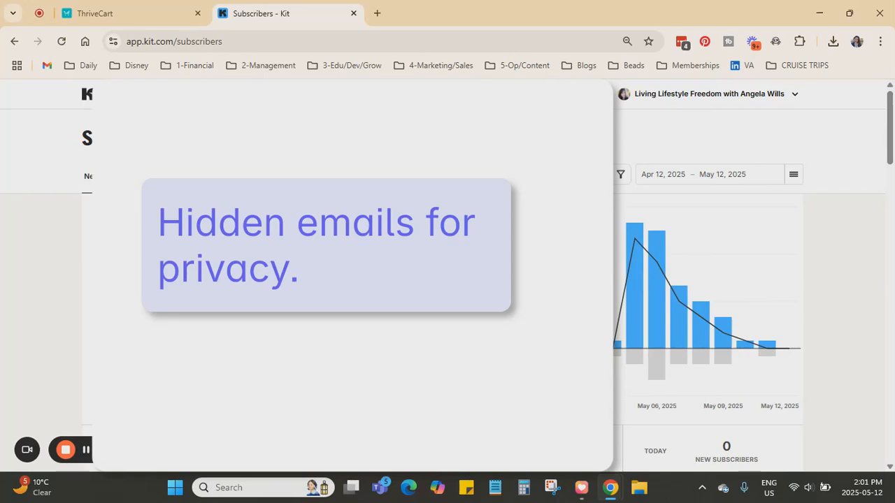
# Open the Kit sequences list and view the available actions for the 0 - Welcome sequence.
pyautogui.click(219, 95)
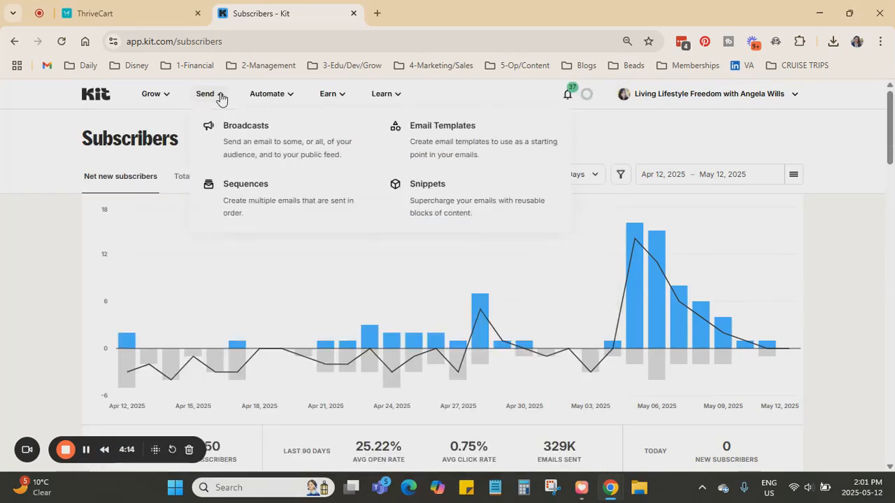
pyautogui.click(265, 201)
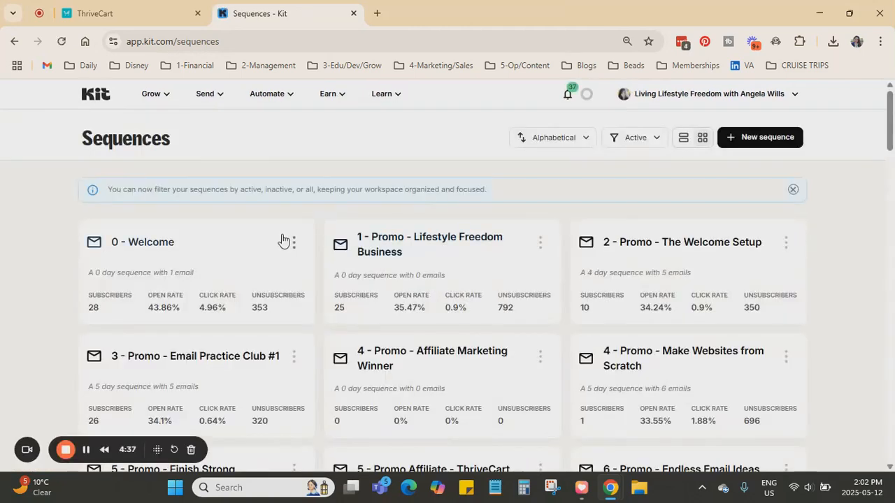
pyautogui.click(293, 243)
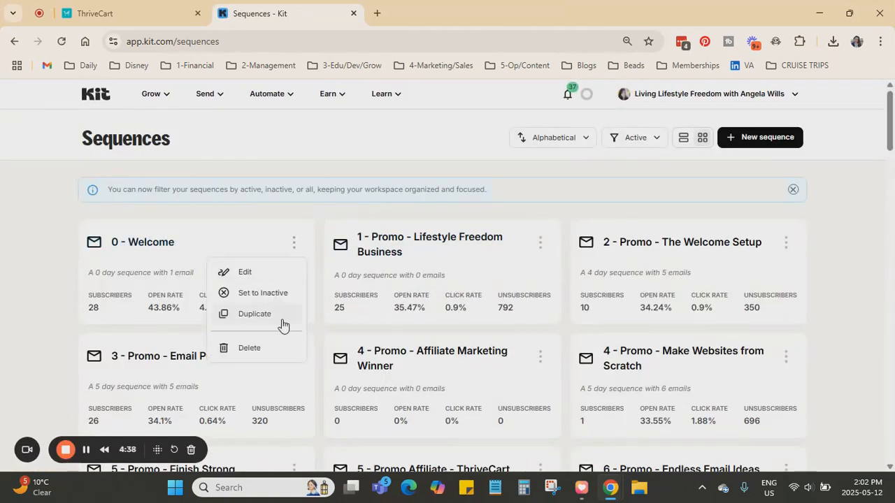
pyautogui.click(14, 189)
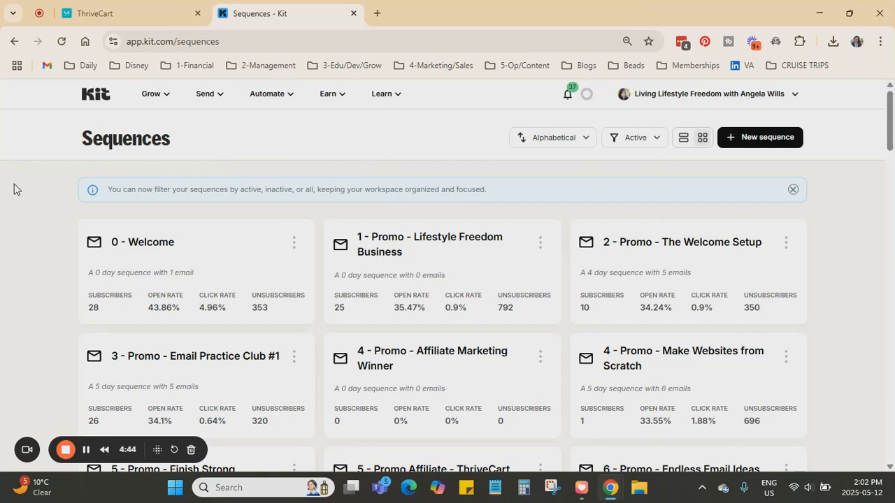
# Switch to ThriveCart, review the Course Coach GPT product's options, pricing and behavior rules, and return to the product list.
pyautogui.click(105, 16)
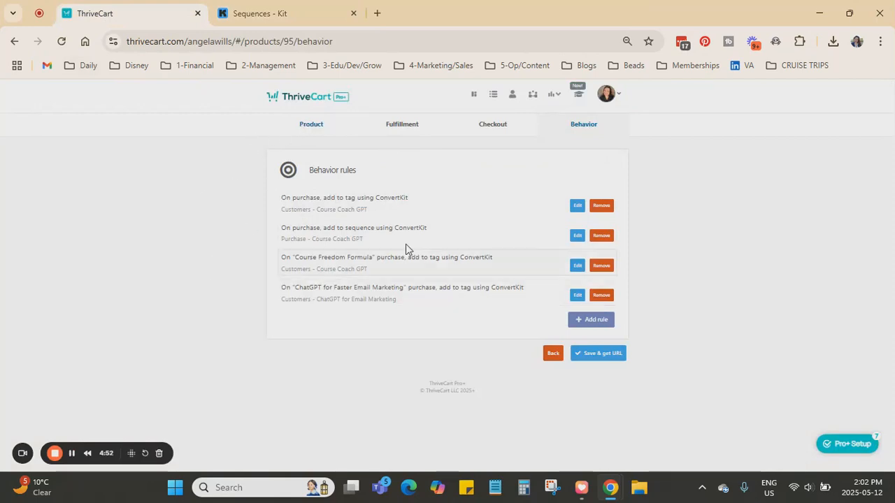
pyautogui.click(319, 131)
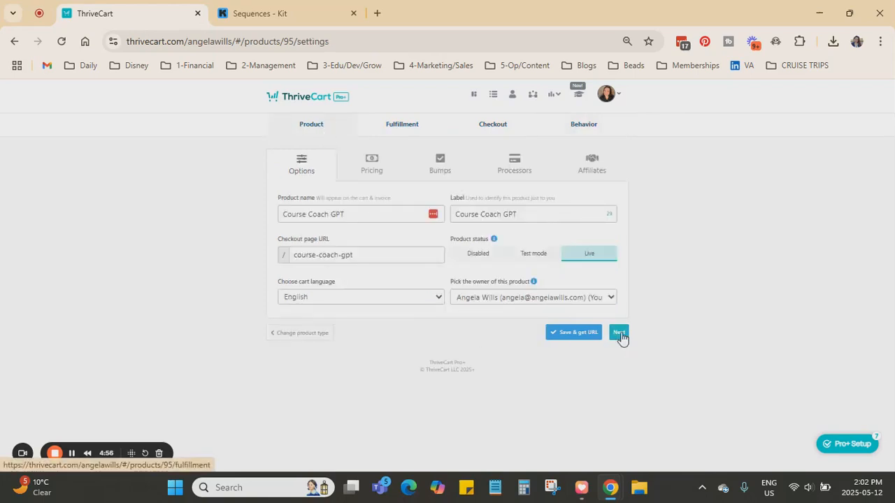
pyautogui.click(619, 336)
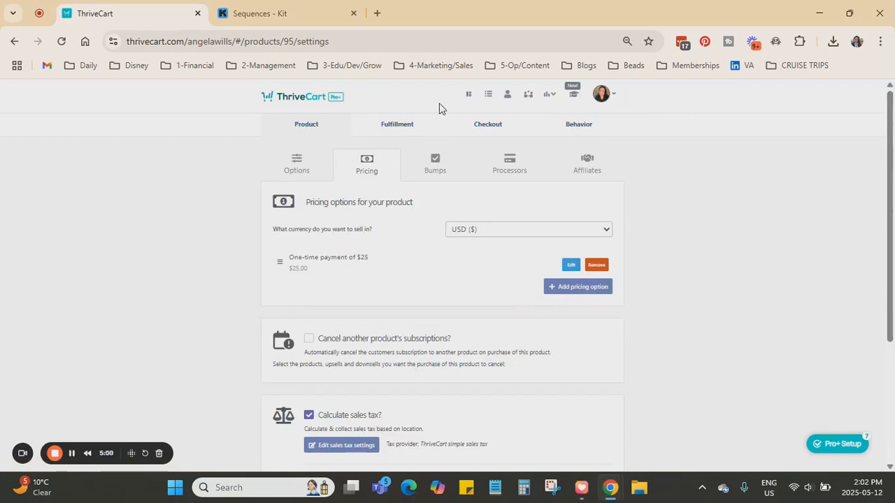
pyautogui.click(591, 130)
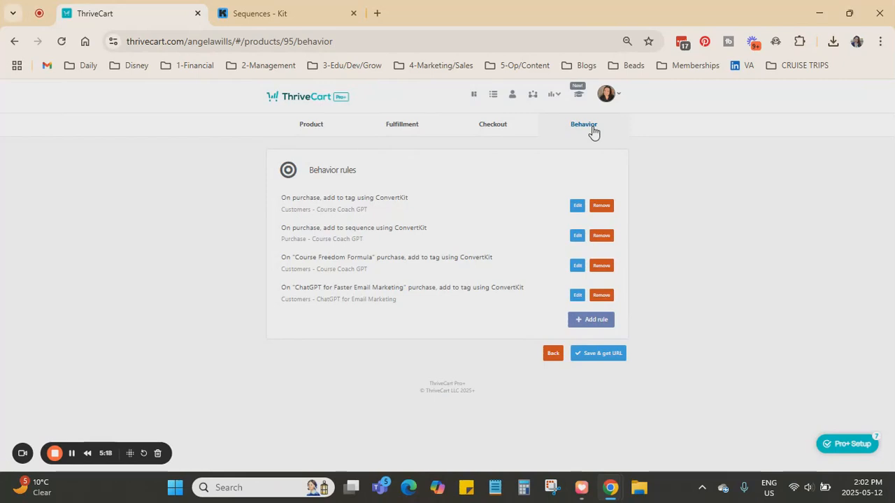
pyautogui.click(492, 97)
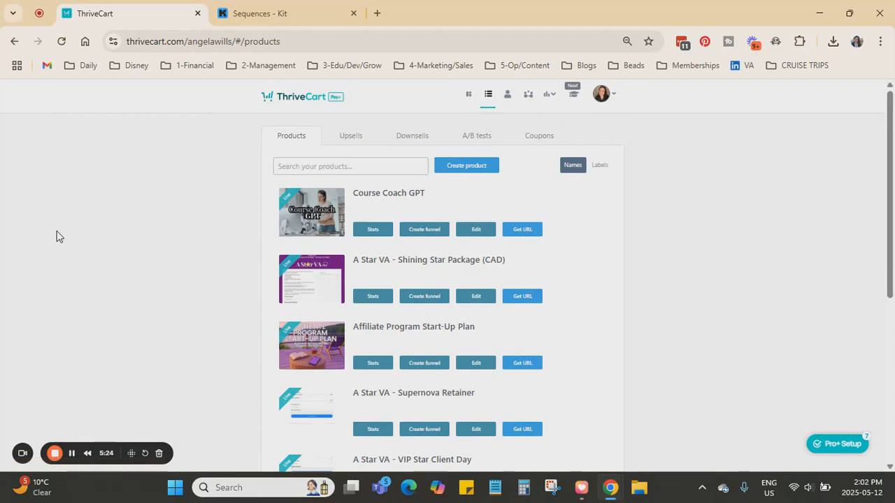